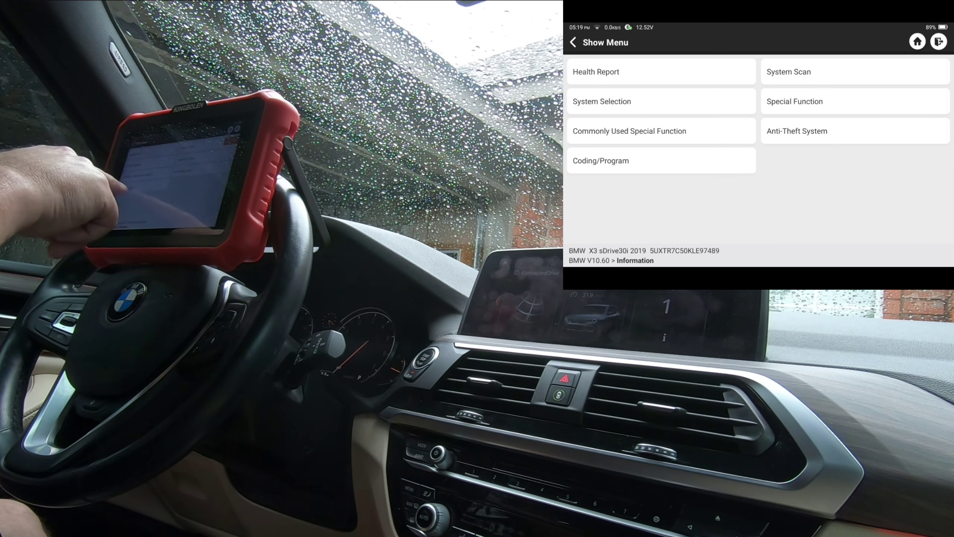
- Start Personalization coding for the BMW X3, accept the warning, and confirm the vehicle order
click(601, 160)
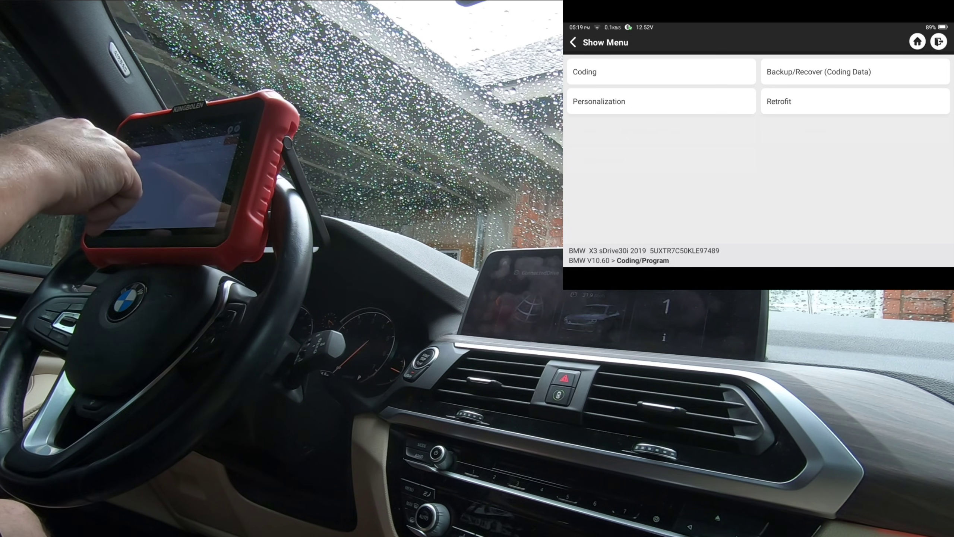
click(584, 72)
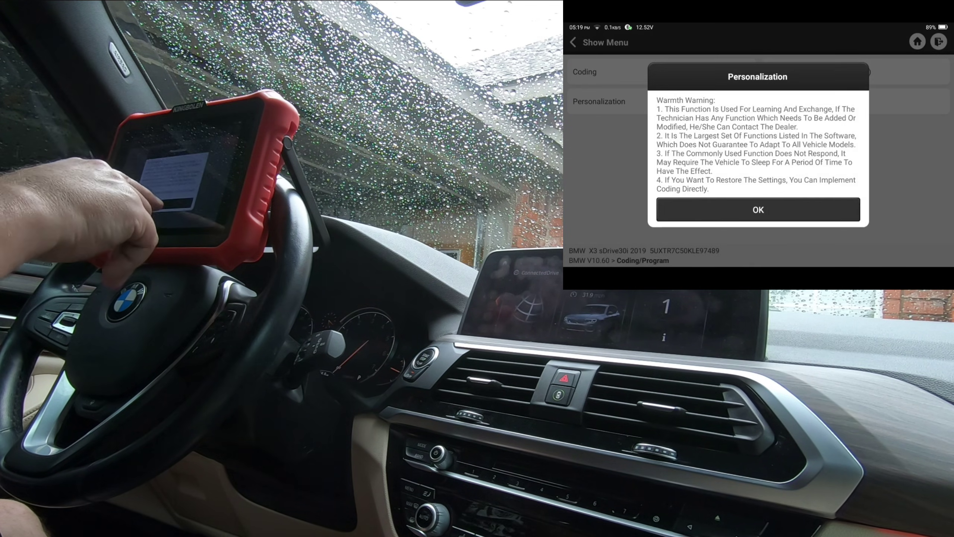
click(758, 187)
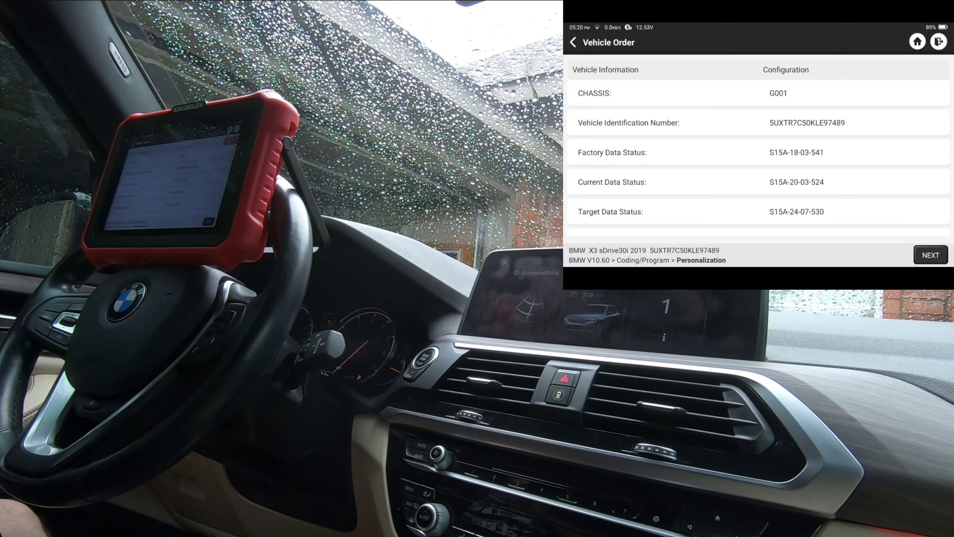
click(931, 255)
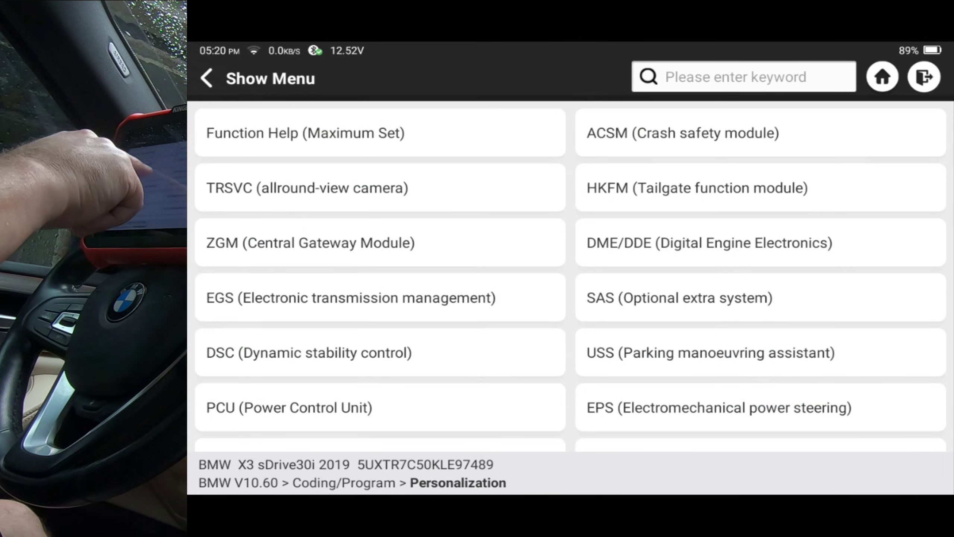
- Open Function Help (Maximum Set) and scroll through the supported functions down to the IC section
click(305, 133)
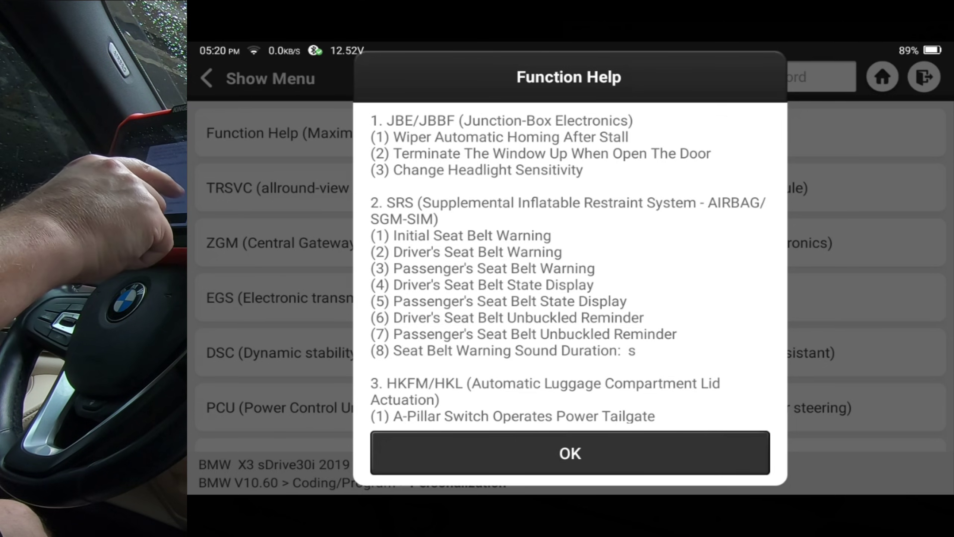
scroll(559, 264, down, 5)
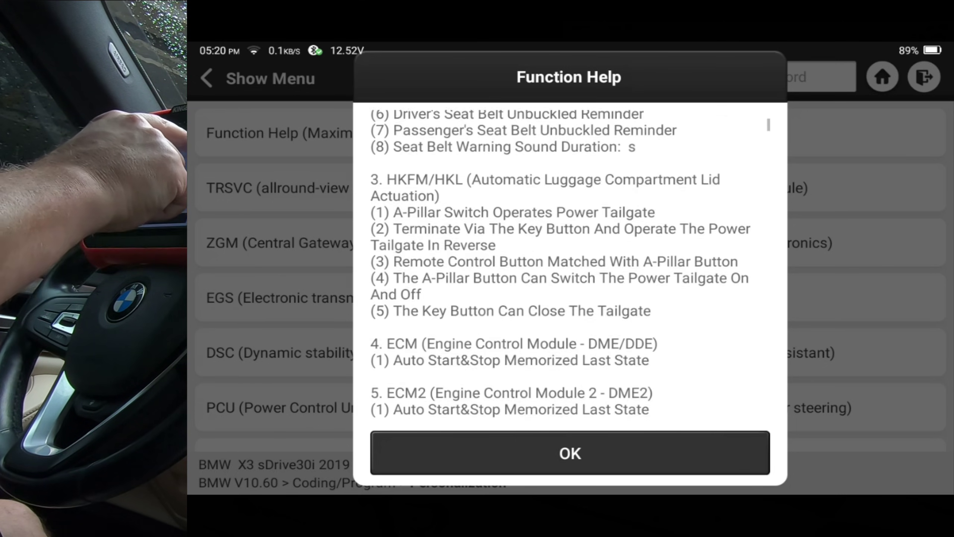
scroll(560, 263, down, 4)
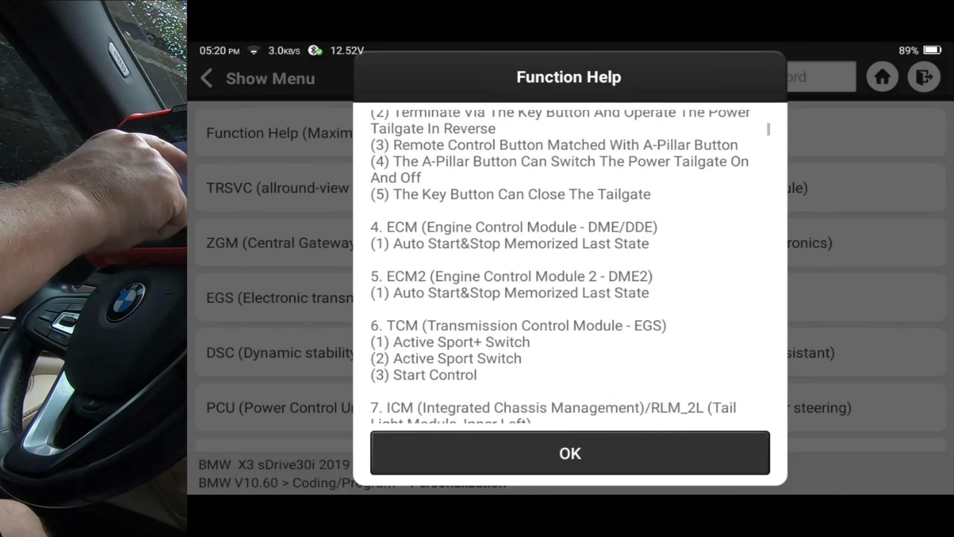
scroll(560, 263, down, 5)
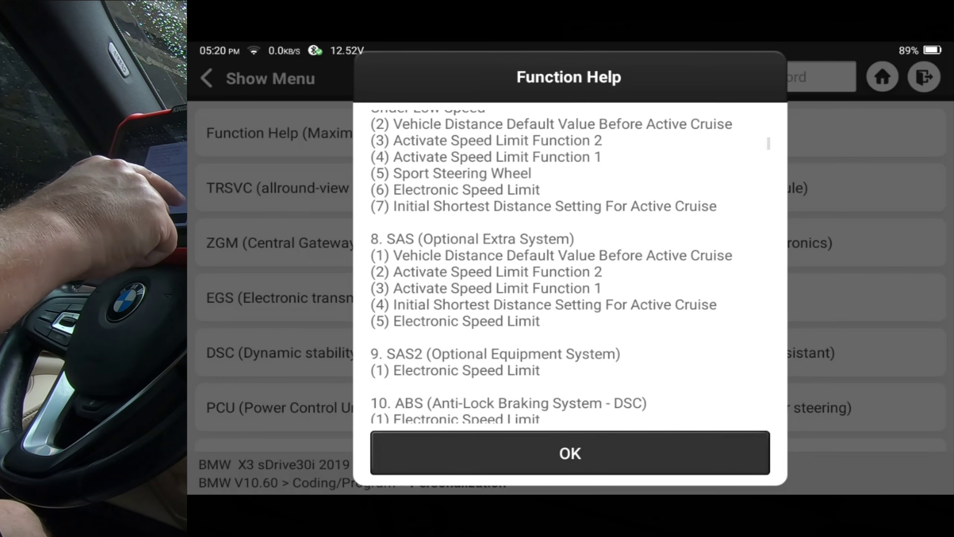
scroll(560, 263, down, 5)
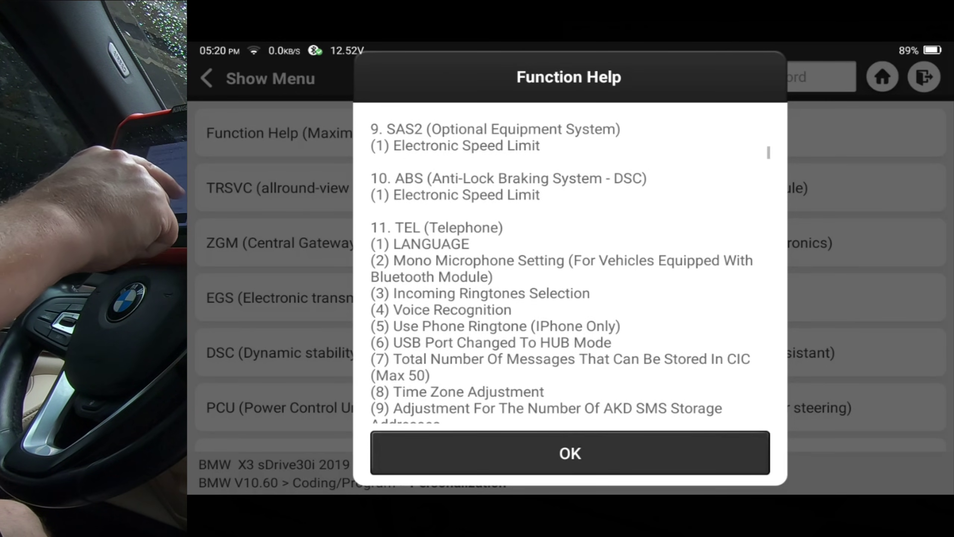
scroll(560, 263, down, 5)
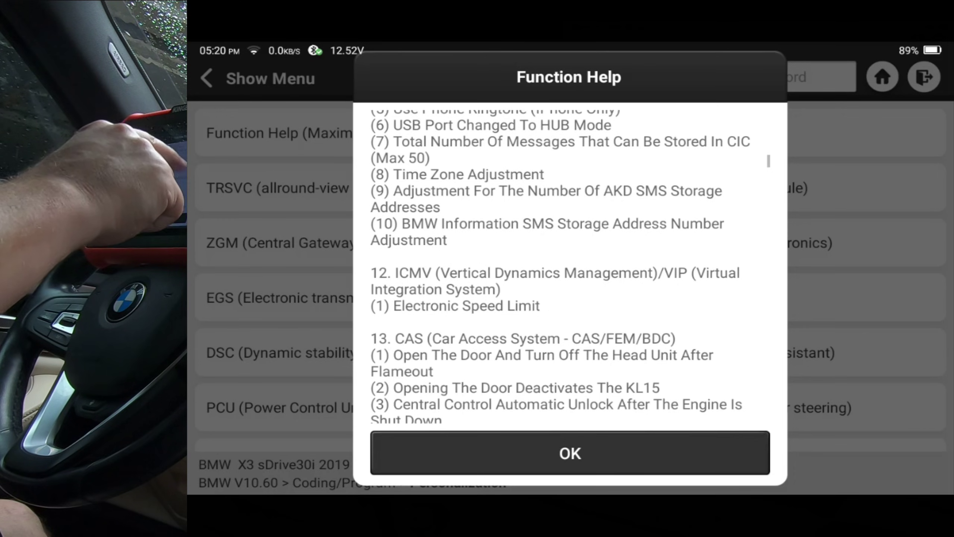
scroll(560, 263, down, 5)
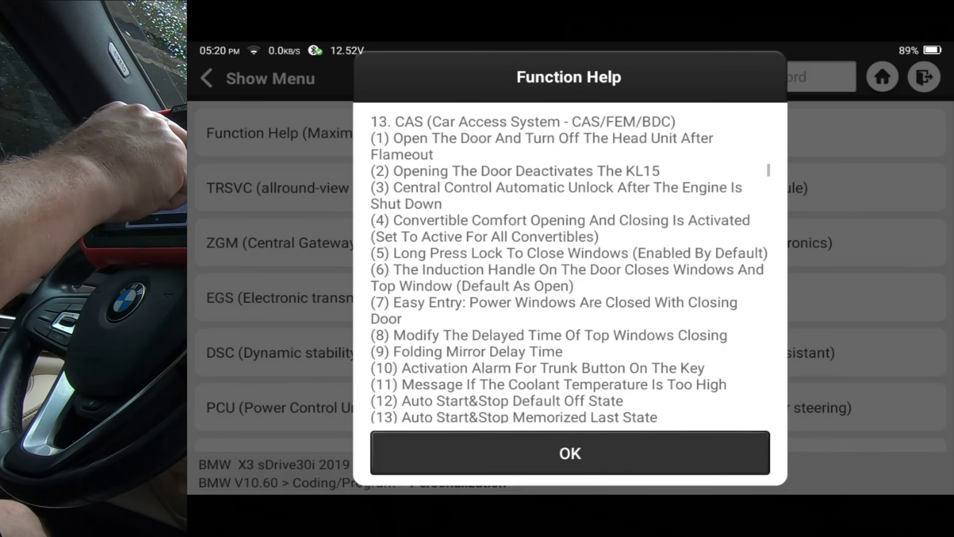
scroll(560, 263, down, 4)
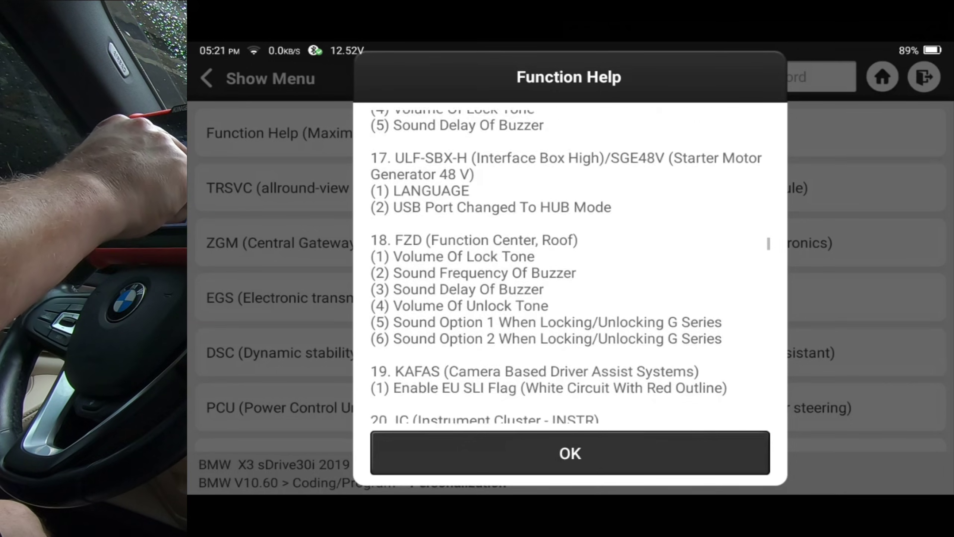
scroll(569, 263, down, 4)
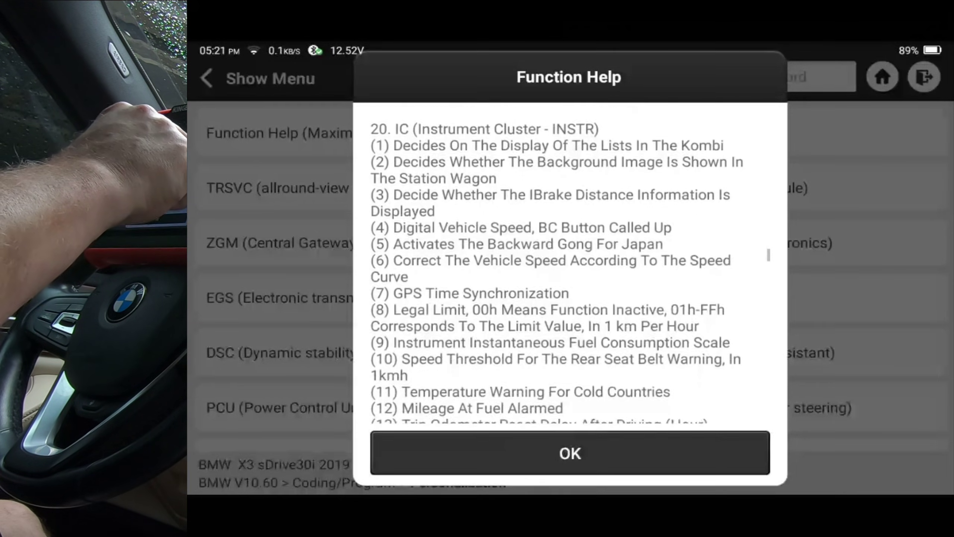
scroll(569, 263, down, 10)
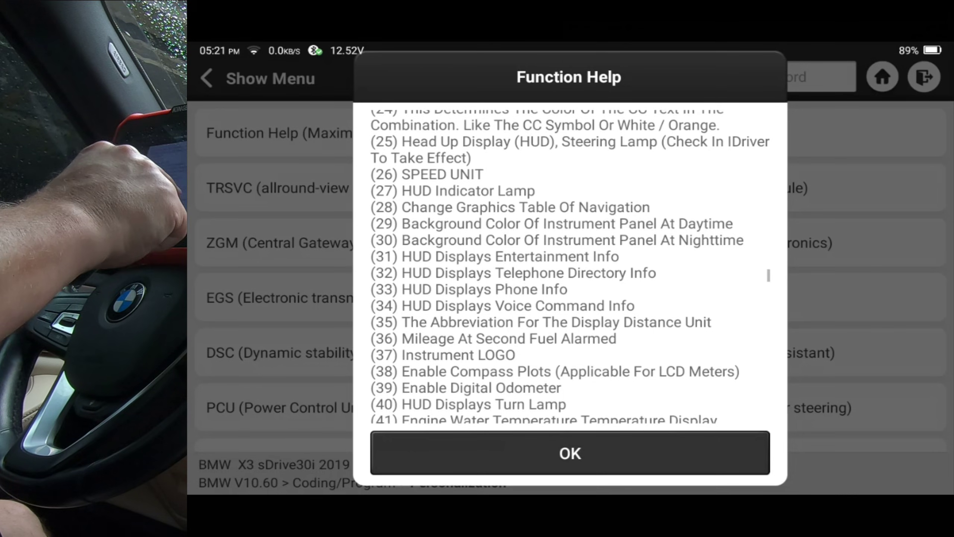
scroll(570, 263, down, 6)
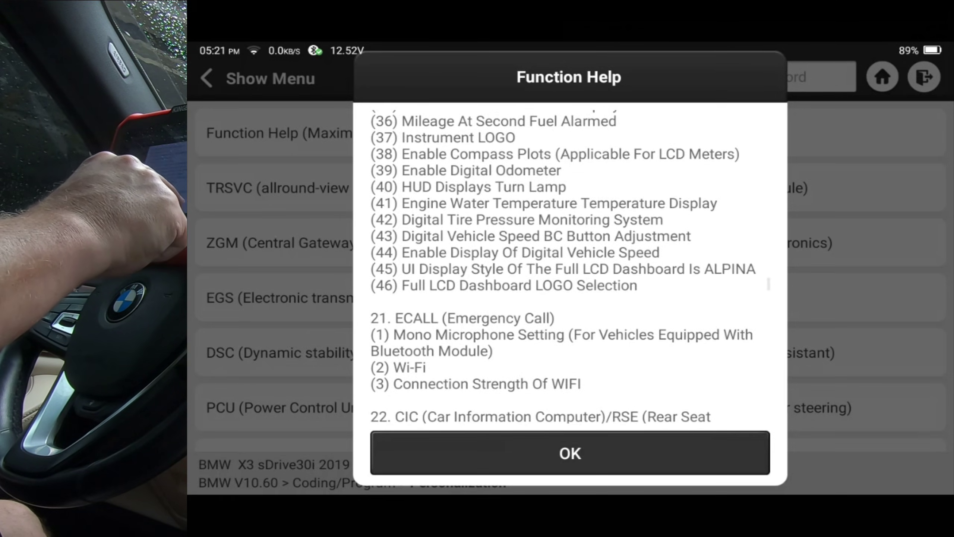
scroll(570, 263, down, 8)
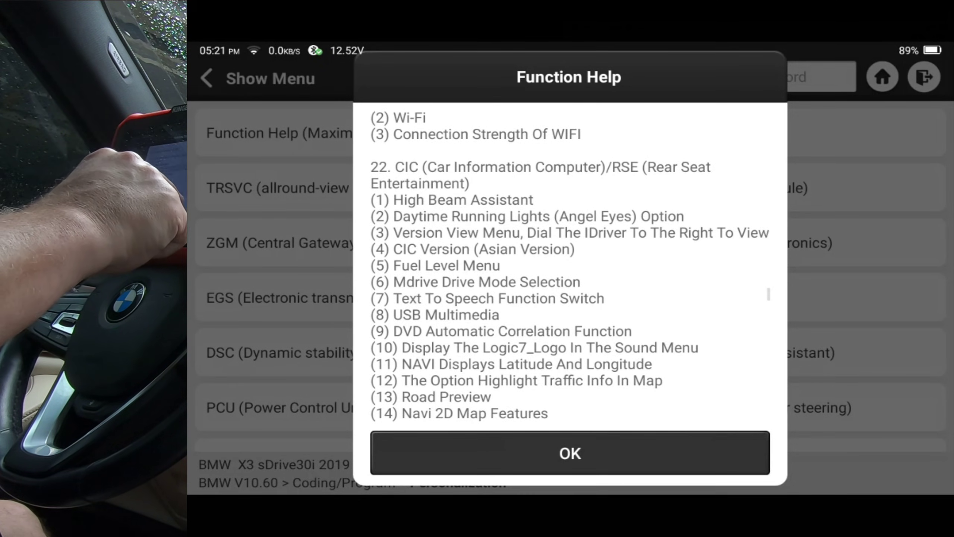
scroll(570, 263, down, 3)
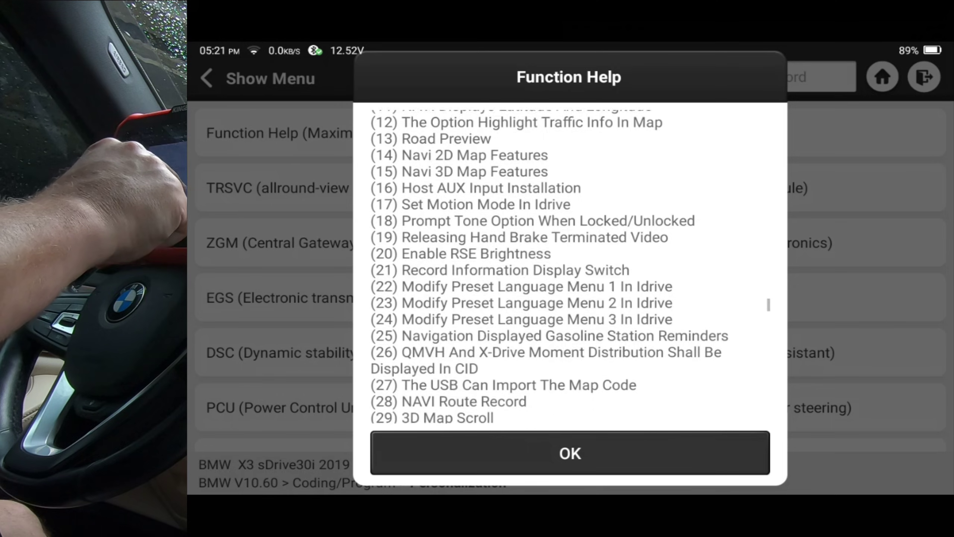
scroll(570, 263, down, 3)
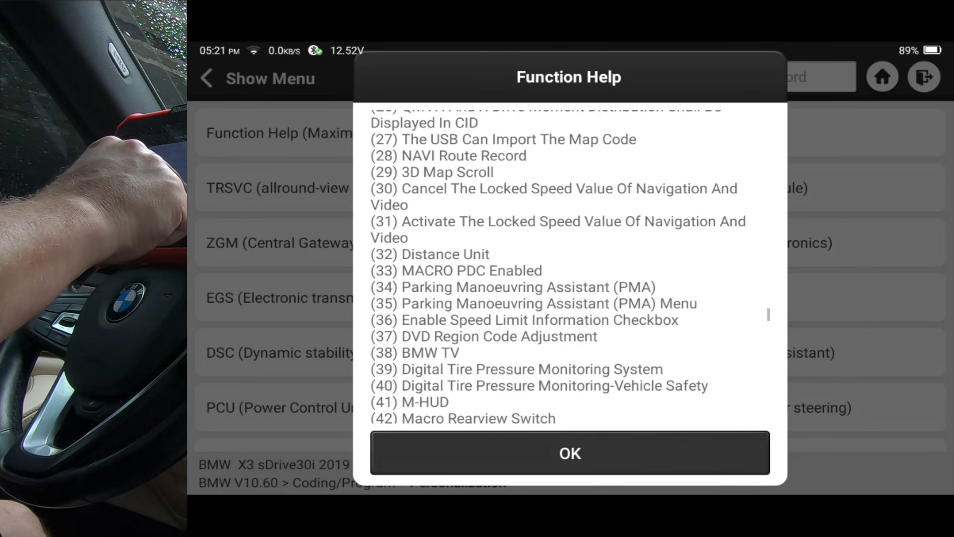
scroll(570, 263, down, 2)
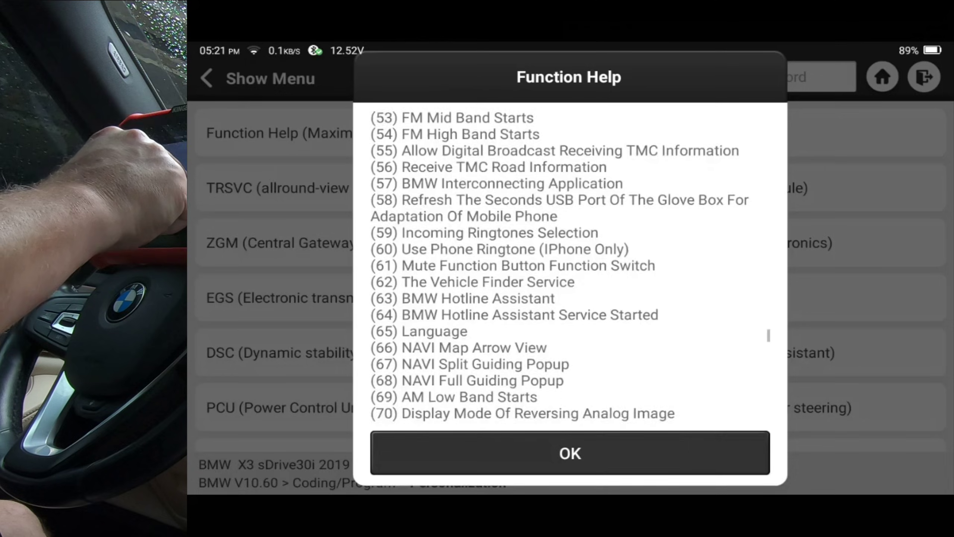
scroll(570, 263, down, 5)
scroll(570, 263, down, 7)
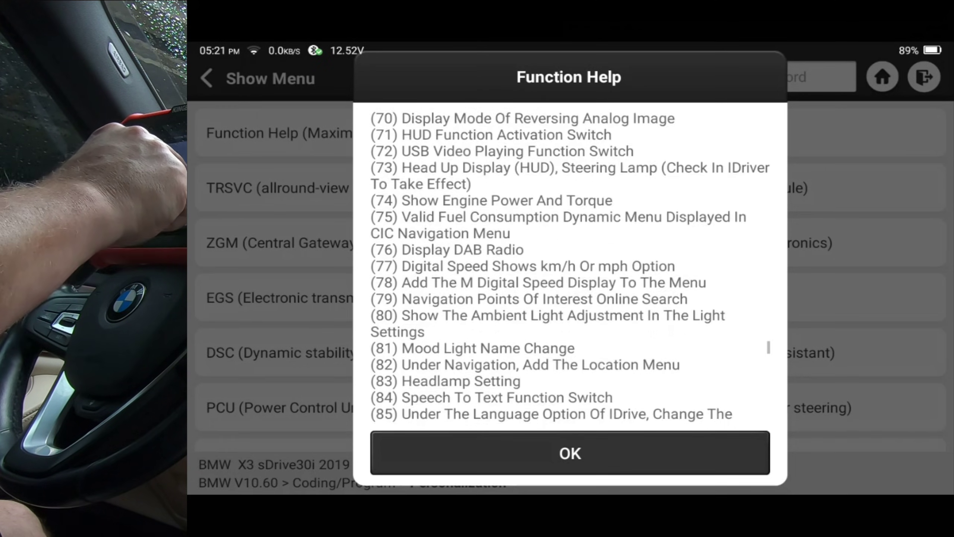
scroll(570, 263, down, 6)
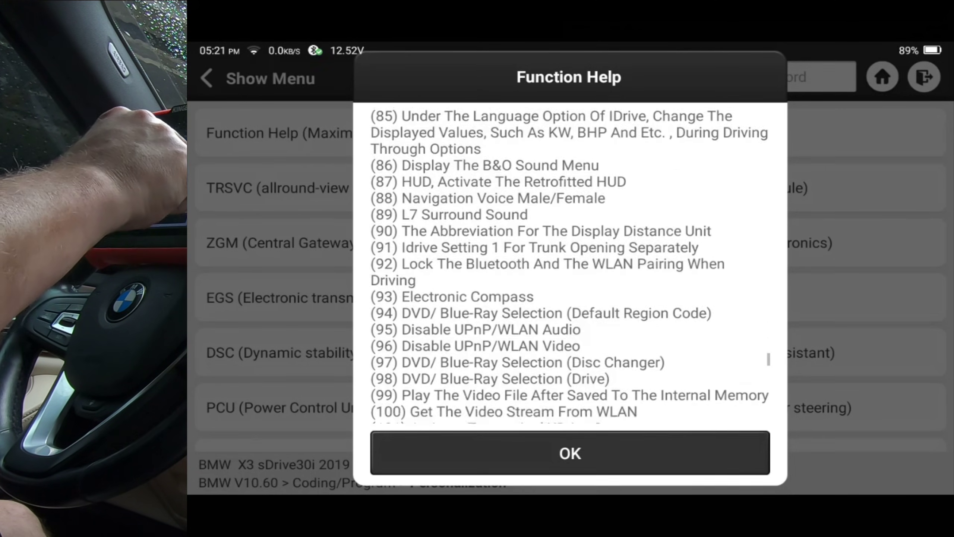
scroll(570, 263, down, 5)
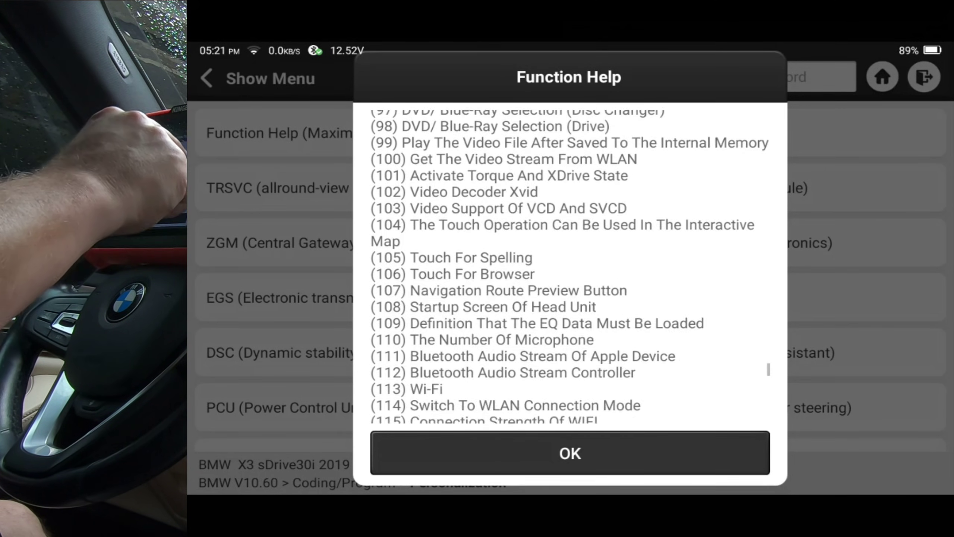
scroll(570, 263, down, 6)
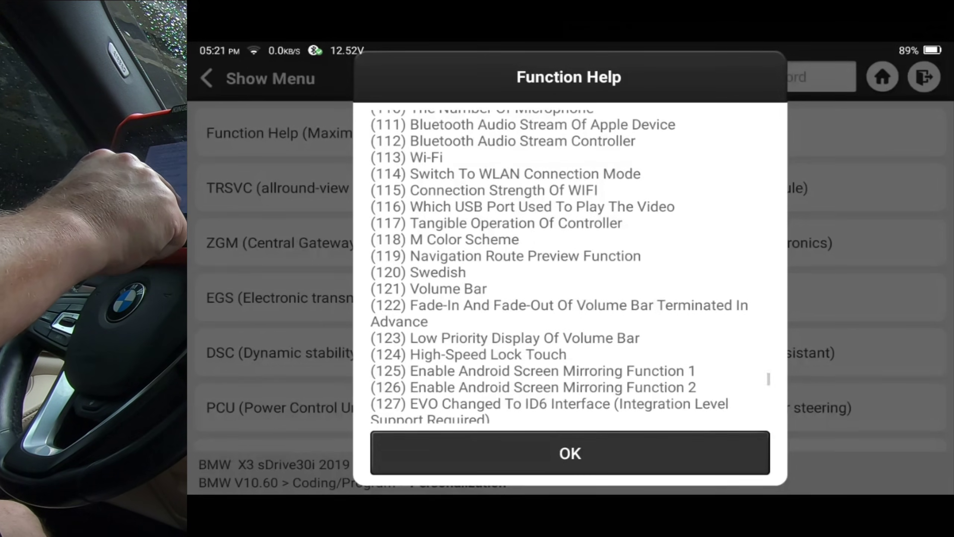
scroll(570, 263, down, 5)
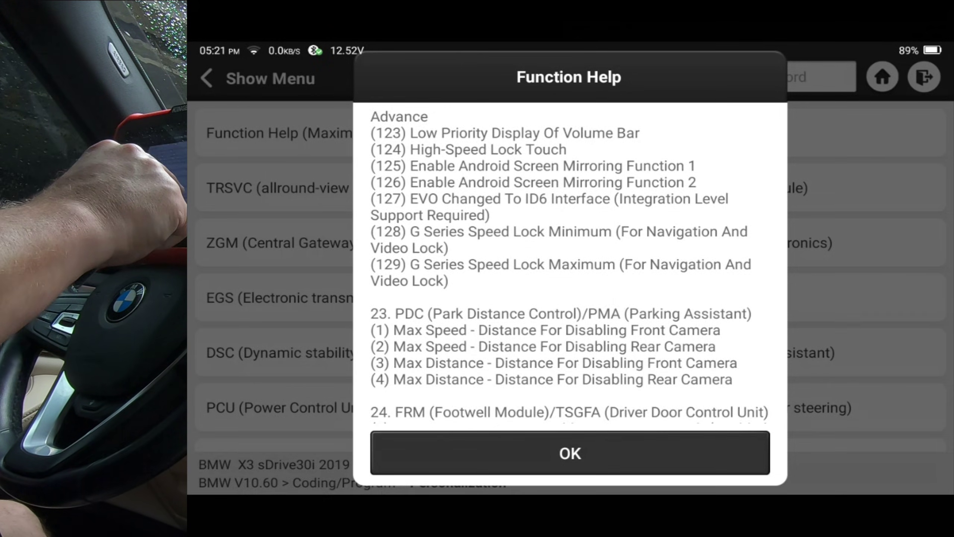
scroll(570, 263, down, 6)
scroll(570, 264, down, 7)
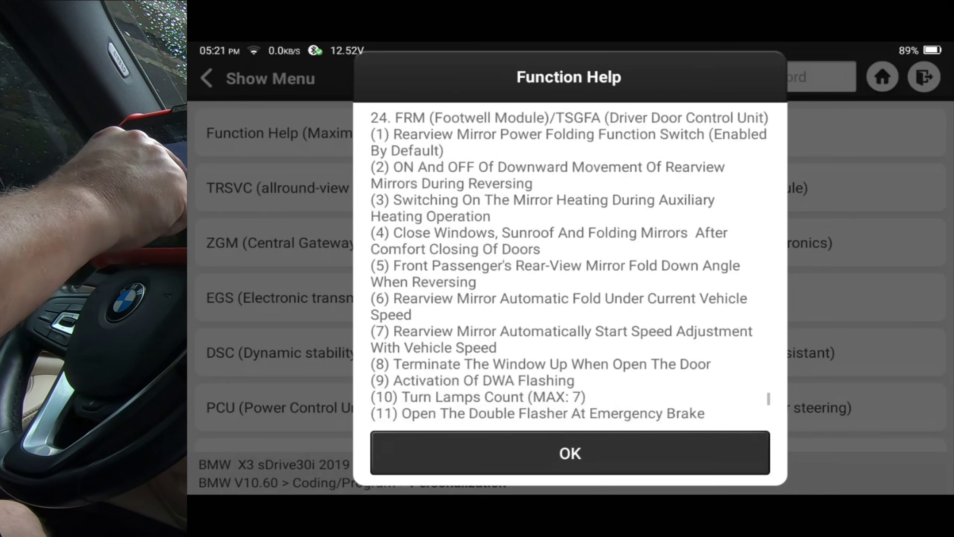
scroll(570, 264, down, 7)
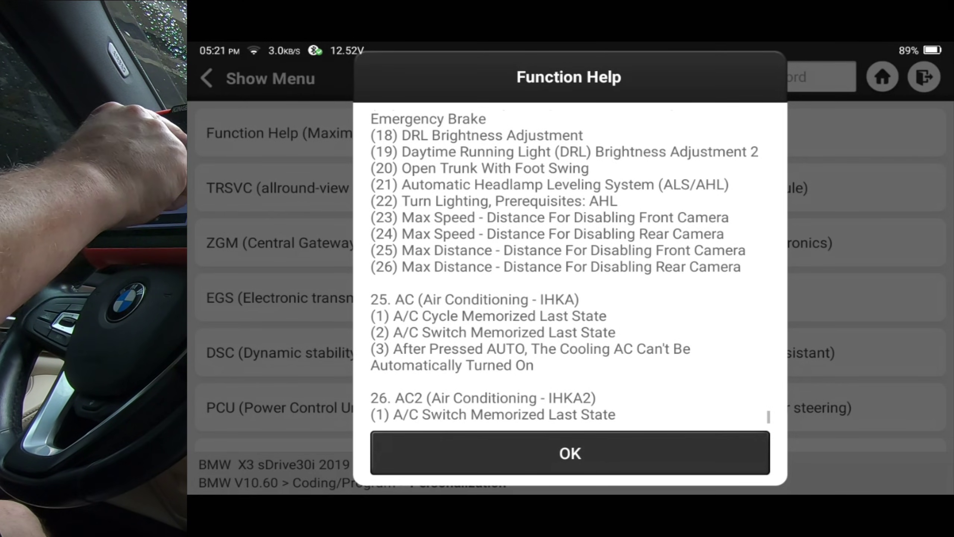
- Close the function help and back out of the Personalization module list
click(570, 452)
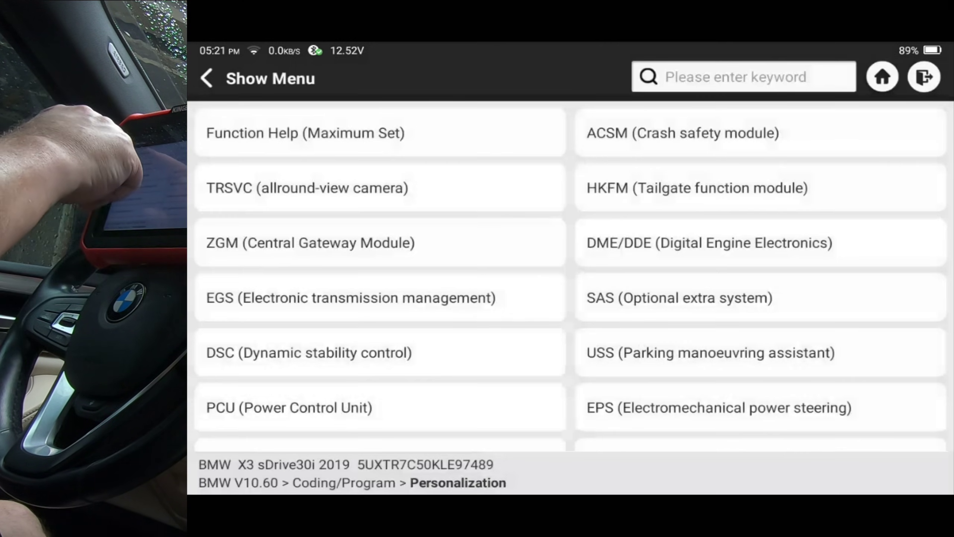
scroll(571, 280, down, 10)
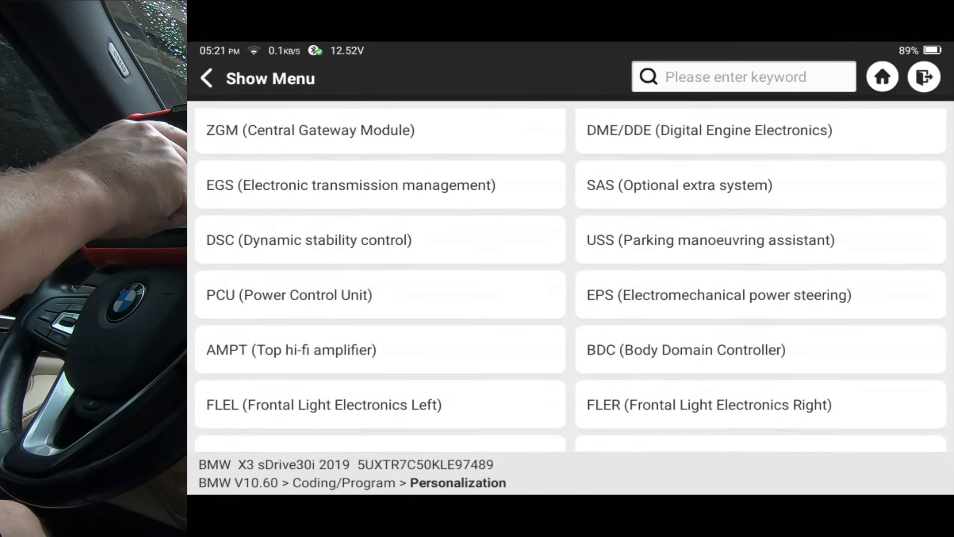
scroll(571, 280, up, 10)
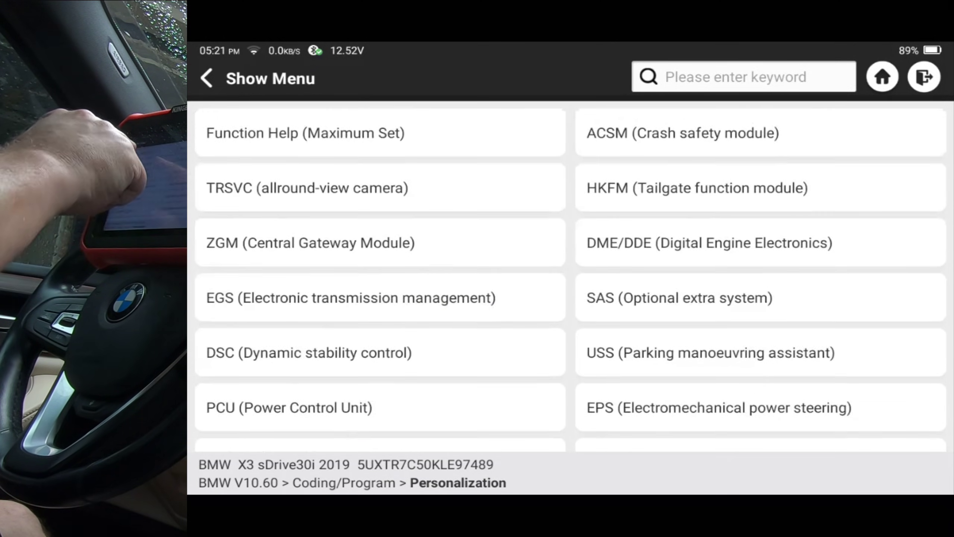
key(Escape)
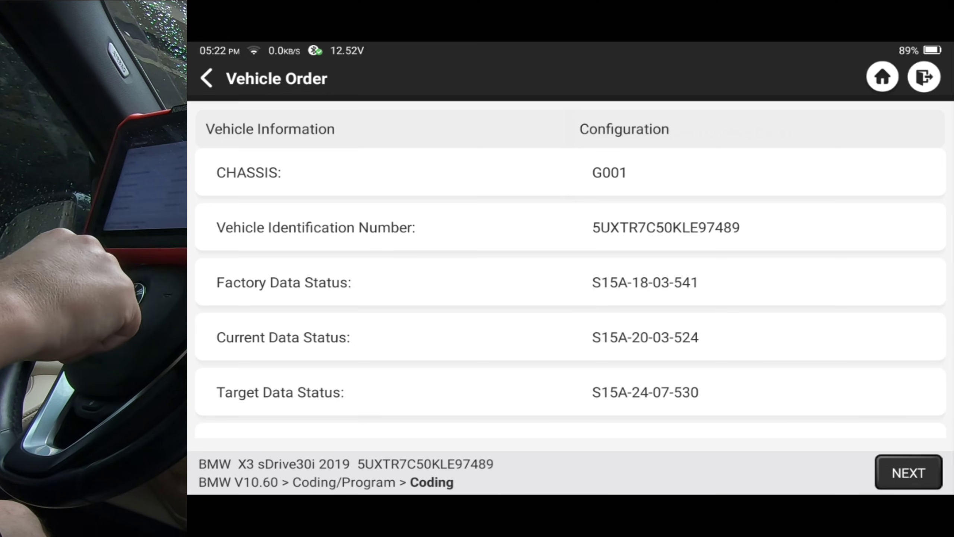
- Select DME/DDE for recoding, accept the long encoding time, and choose manual integration level selection
click(908, 472)
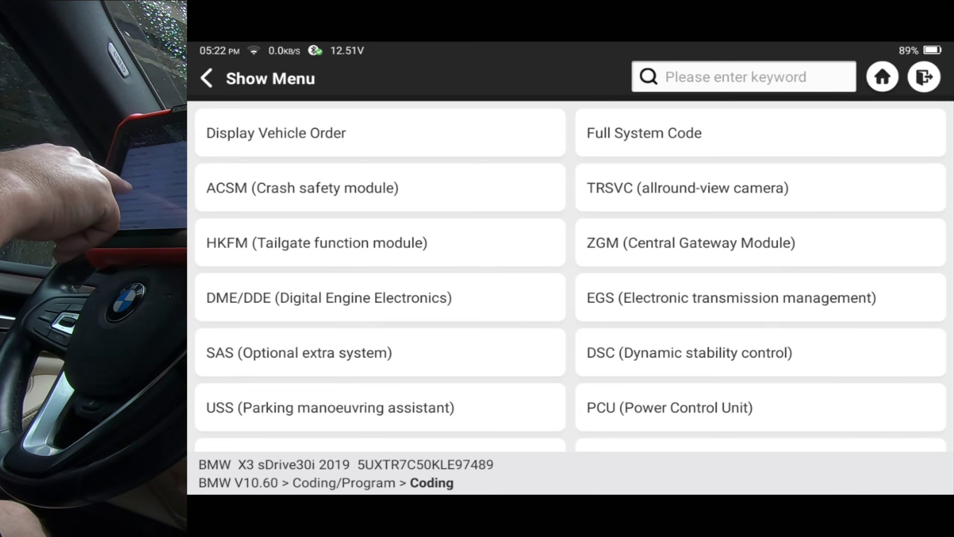
click(644, 132)
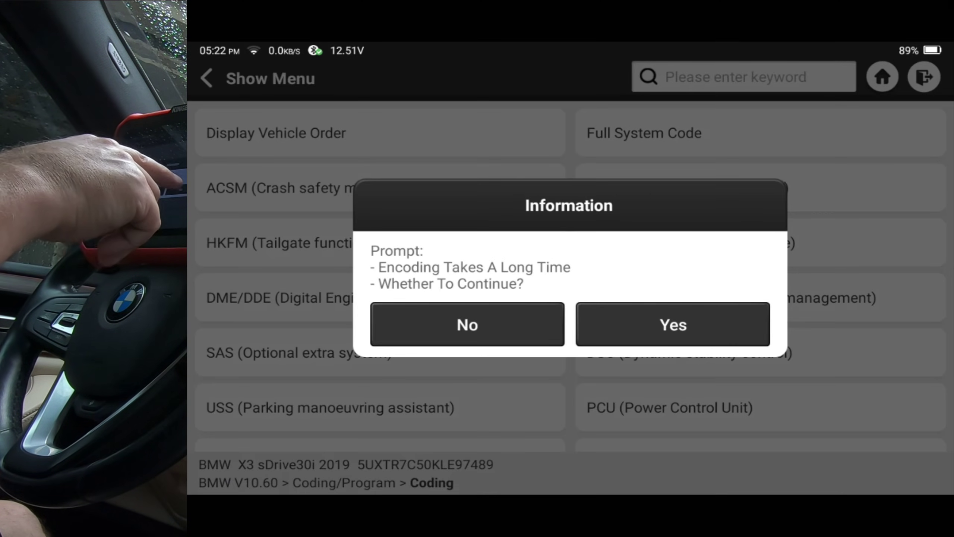
click(673, 324)
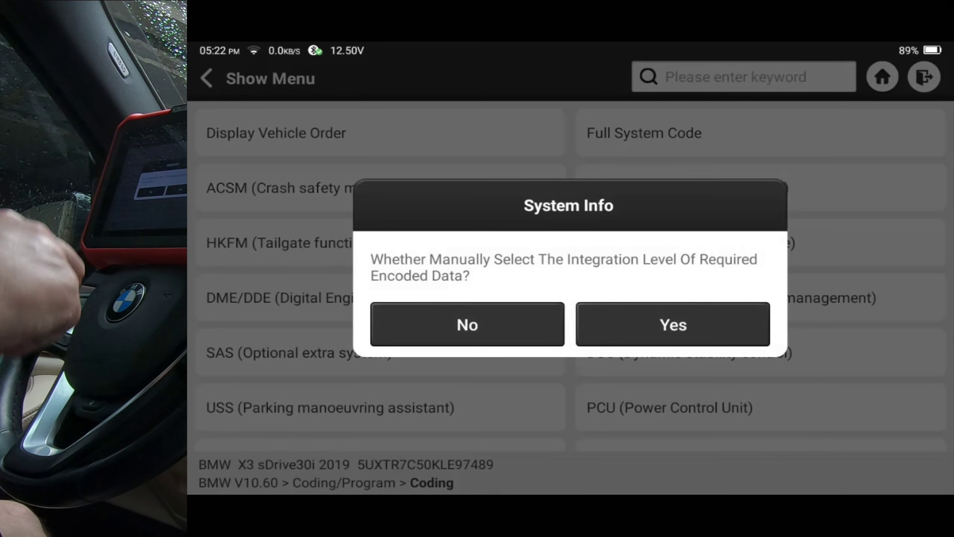
click(673, 324)
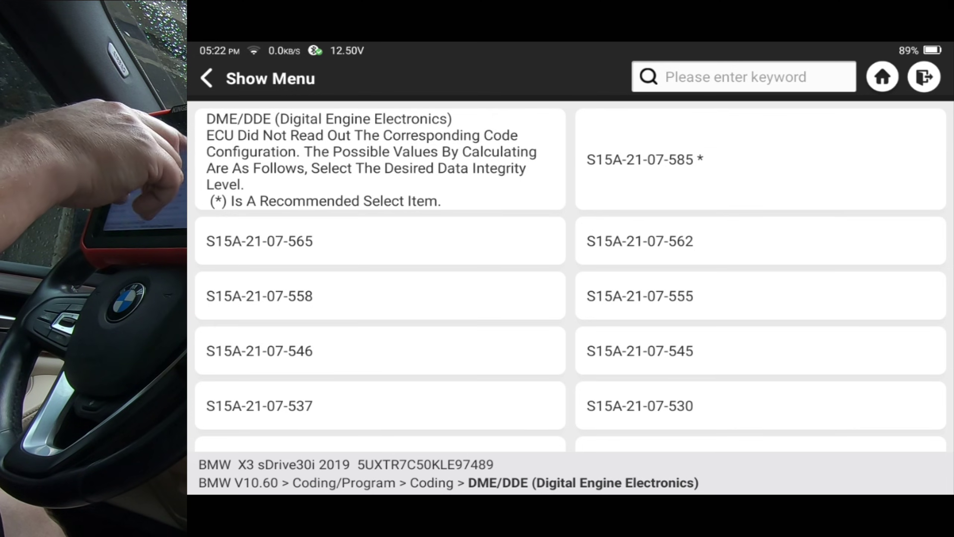
- Browse the S15A integration levels, let DME/DDE recoding run, and acknowledge its completion
scroll(570, 280, down, 5)
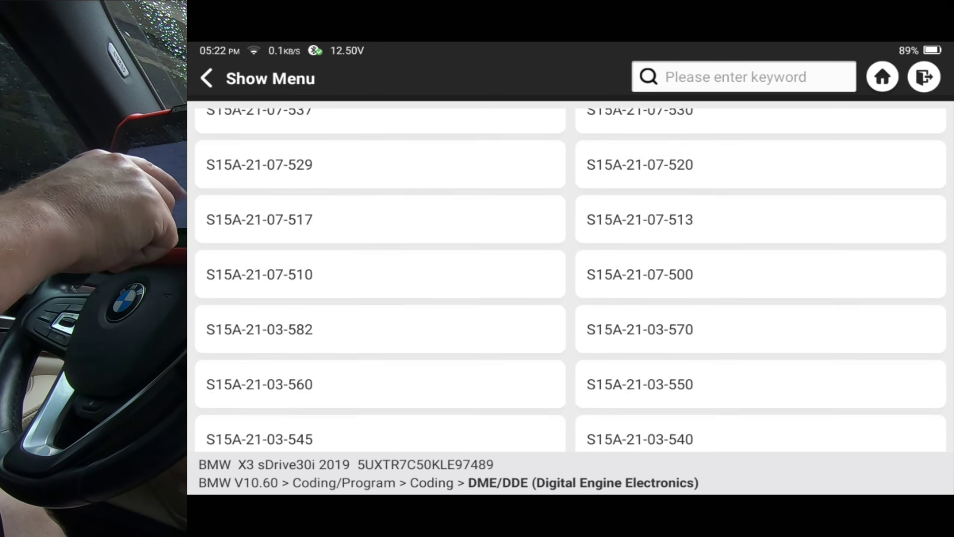
scroll(571, 280, down, 9)
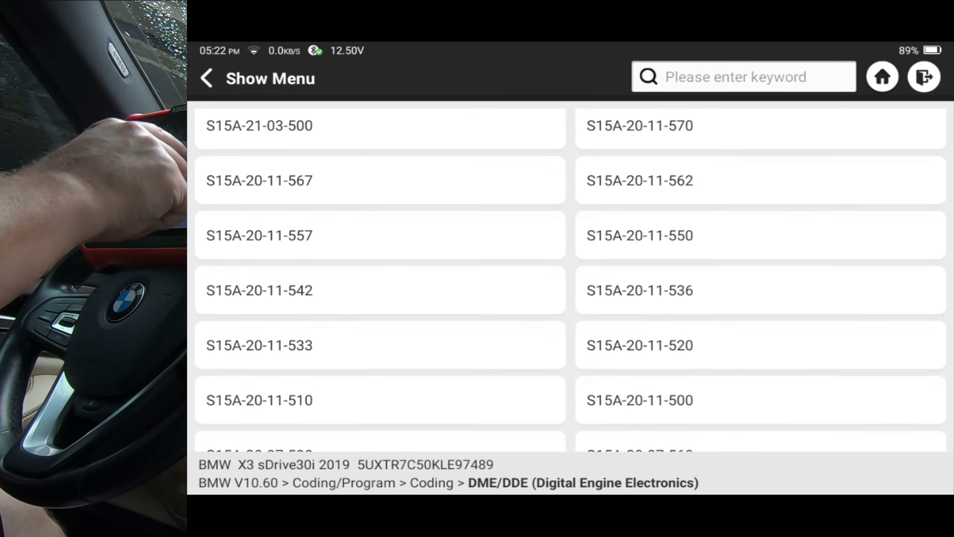
scroll(570, 279, down, 8)
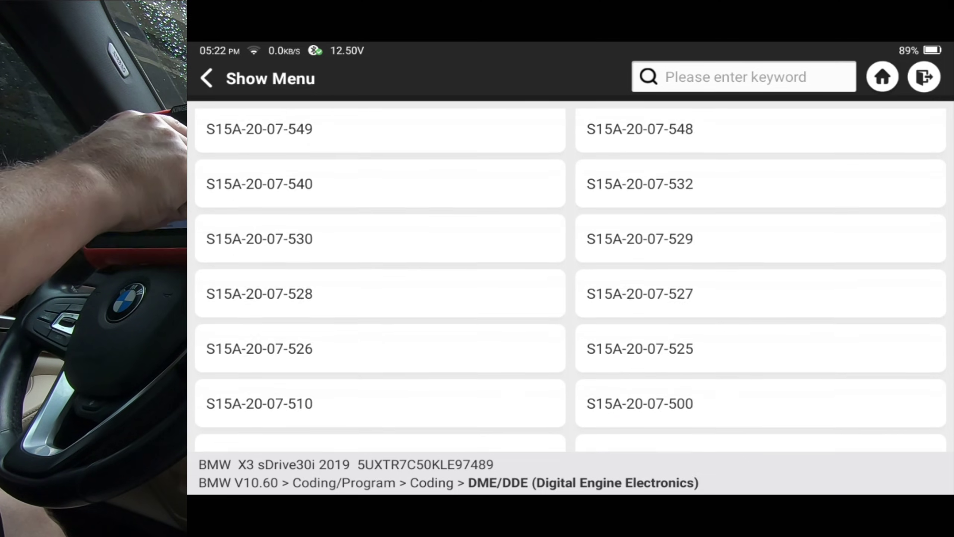
scroll(571, 279, down, 8)
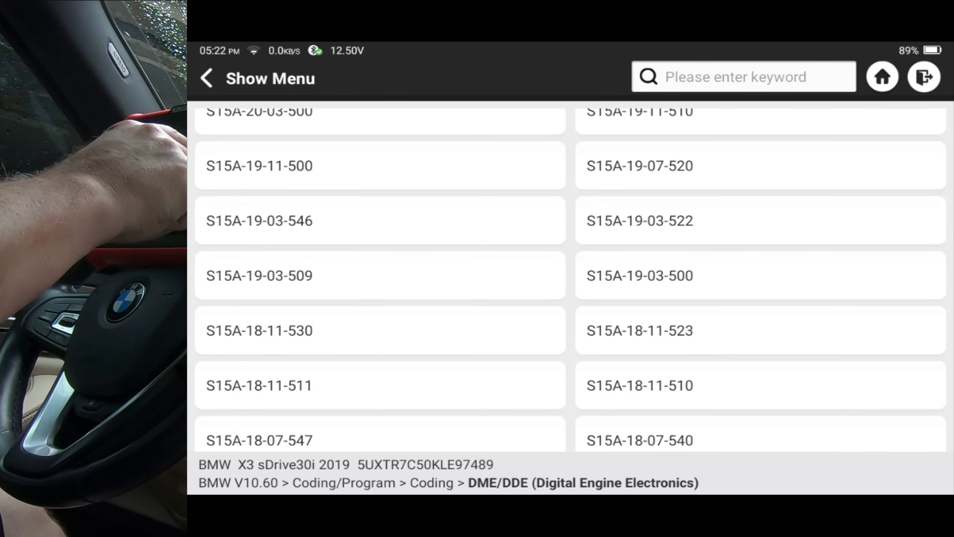
scroll(570, 279, up, 20)
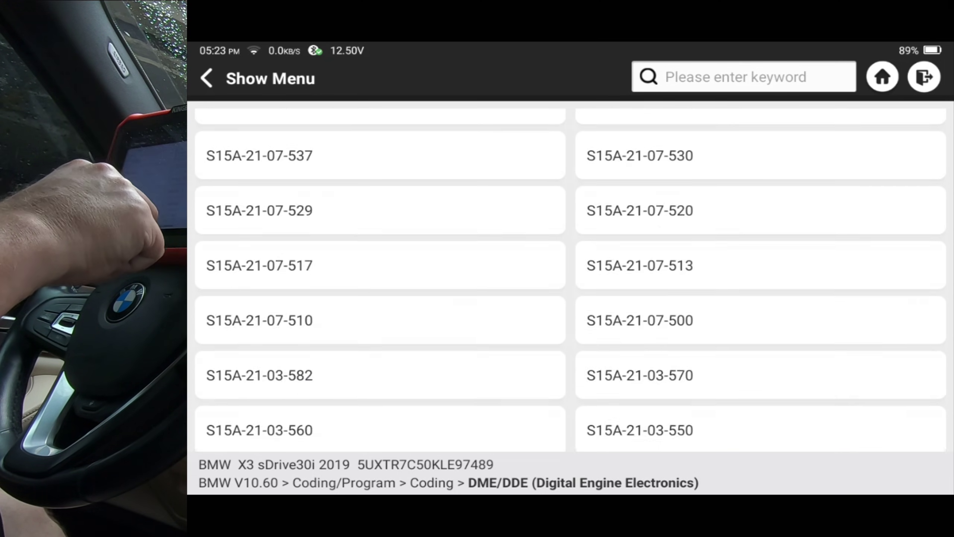
scroll(571, 280, up, 5)
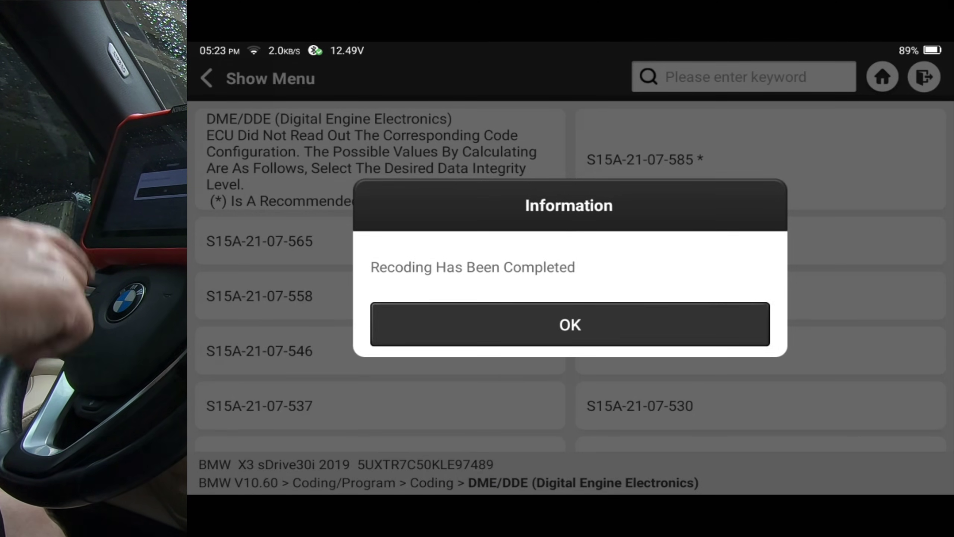
click(570, 324)
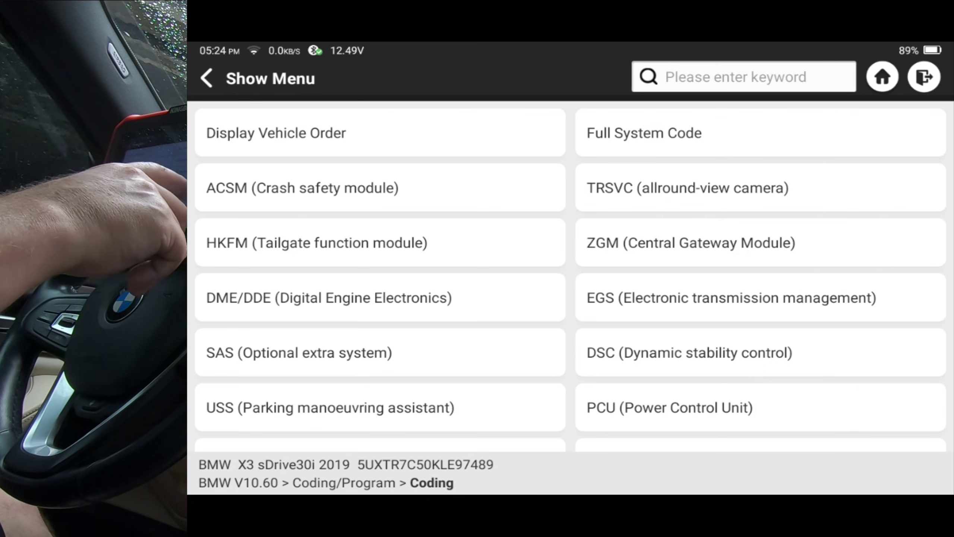
scroll(571, 280, down, 5)
- Find IHKA in the module list, start its recoding, and opt to pick the integration level manually
scroll(571, 278, down, 6)
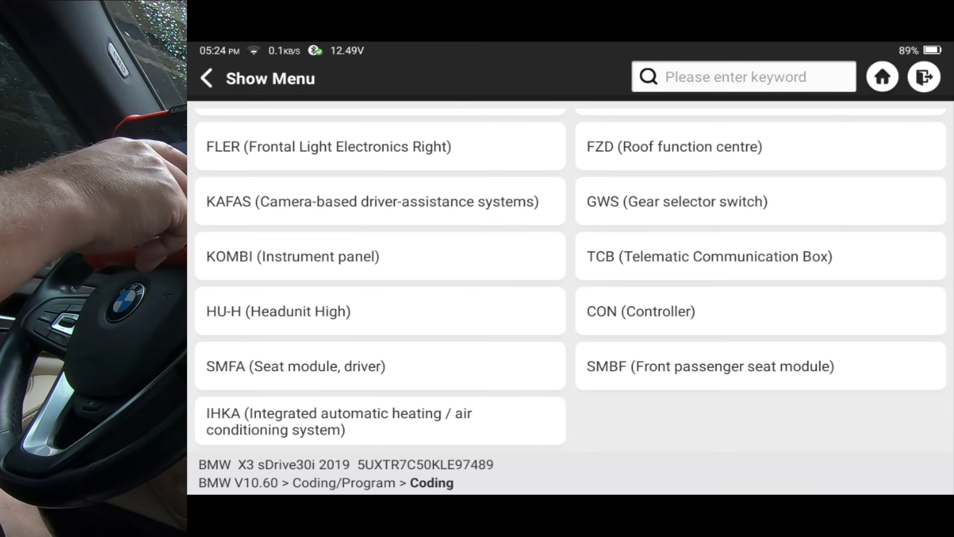
scroll(571, 280, up, 3)
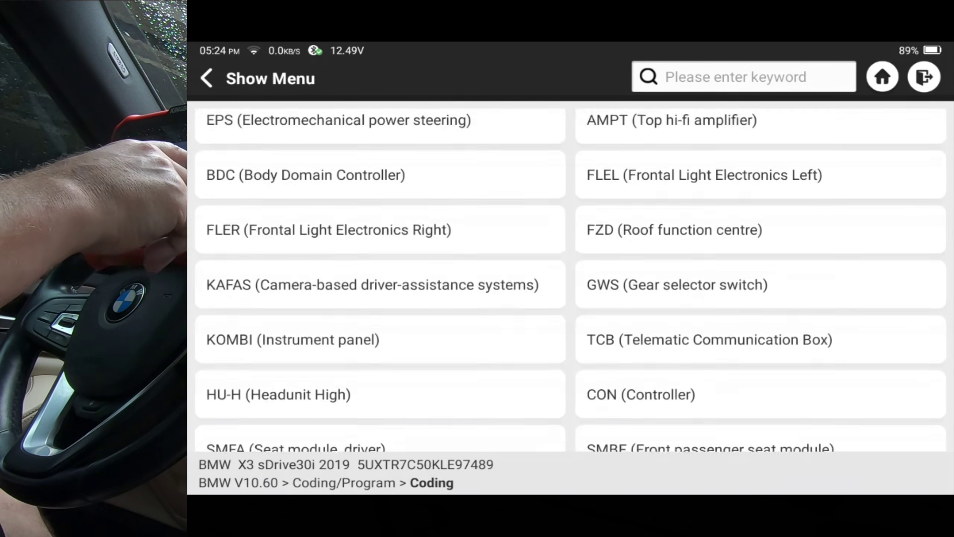
scroll(571, 280, down, 3)
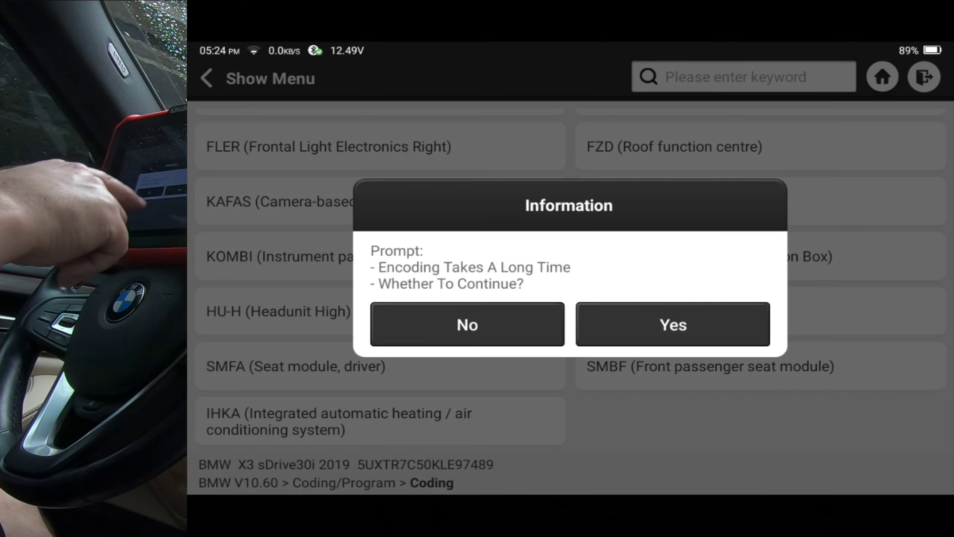
click(672, 324)
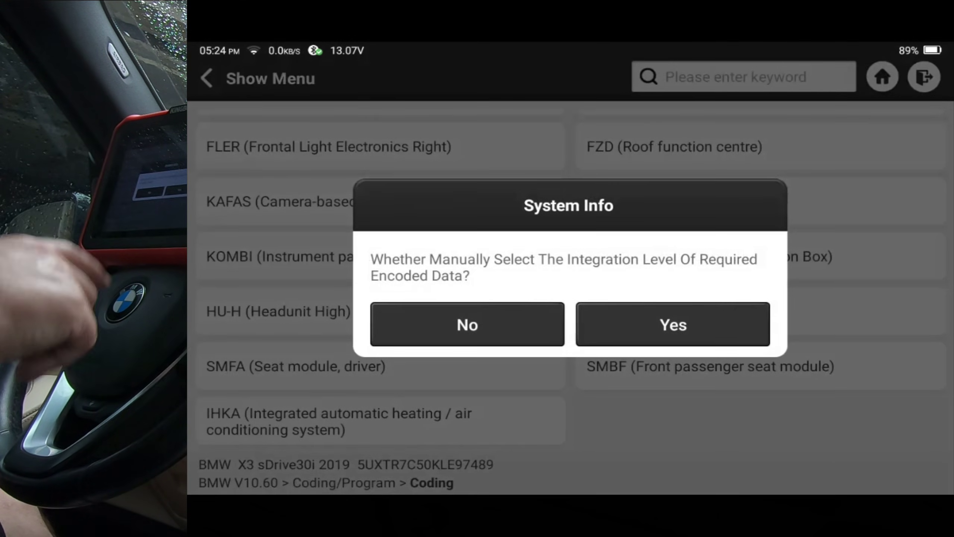
click(672, 324)
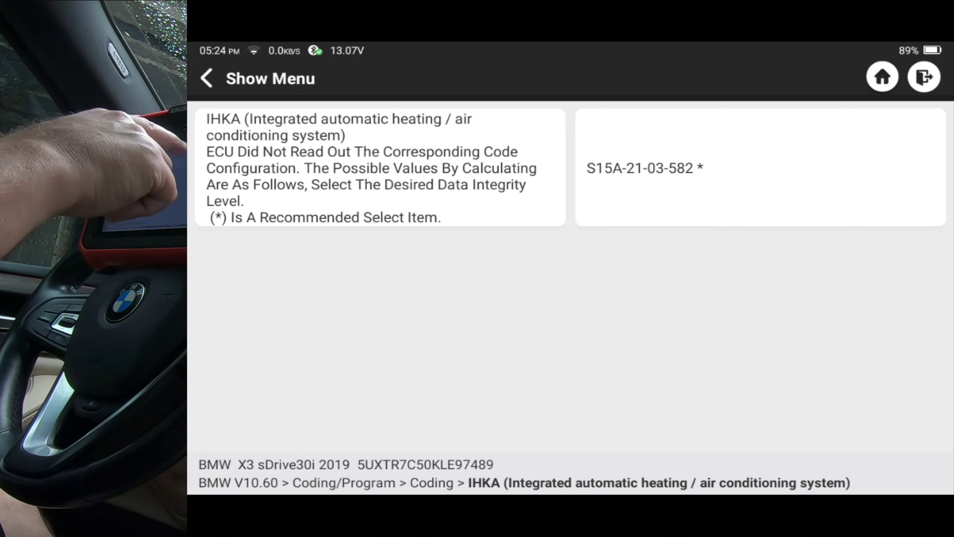
- Apply integration level S15A-21-03-582 to IHKA and acknowledge the finished recoding
click(645, 168)
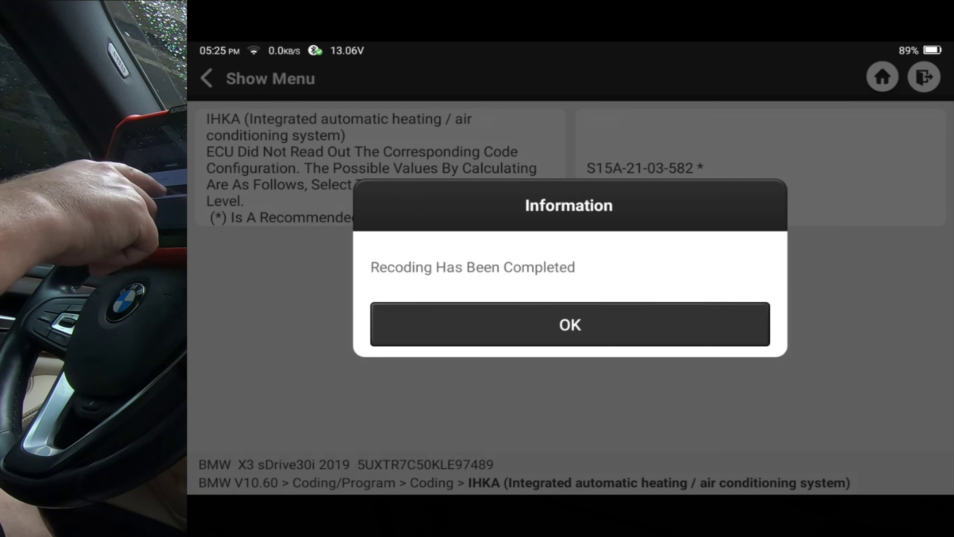
click(570, 324)
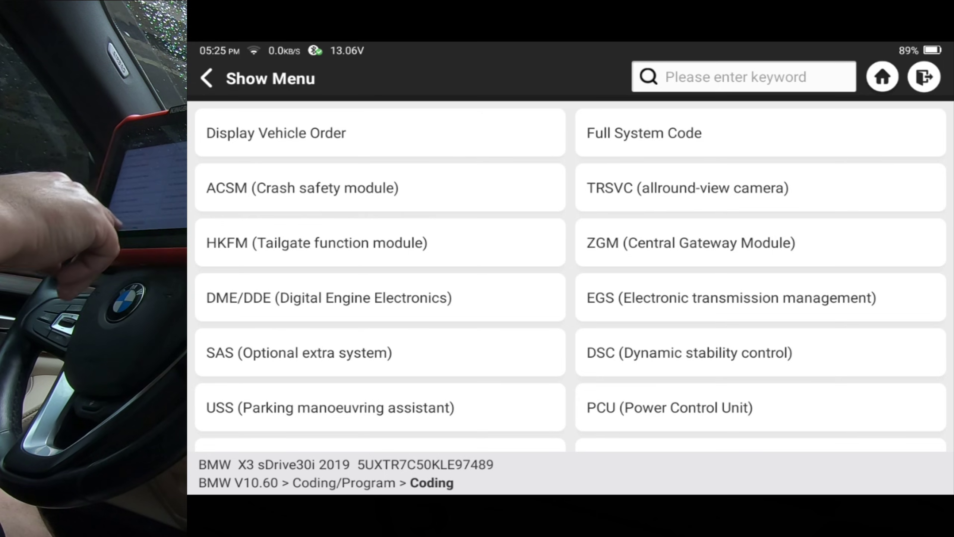
- Scroll the Coding module list, then back out to the Coding/Program menu
scroll(570, 278, down, 10)
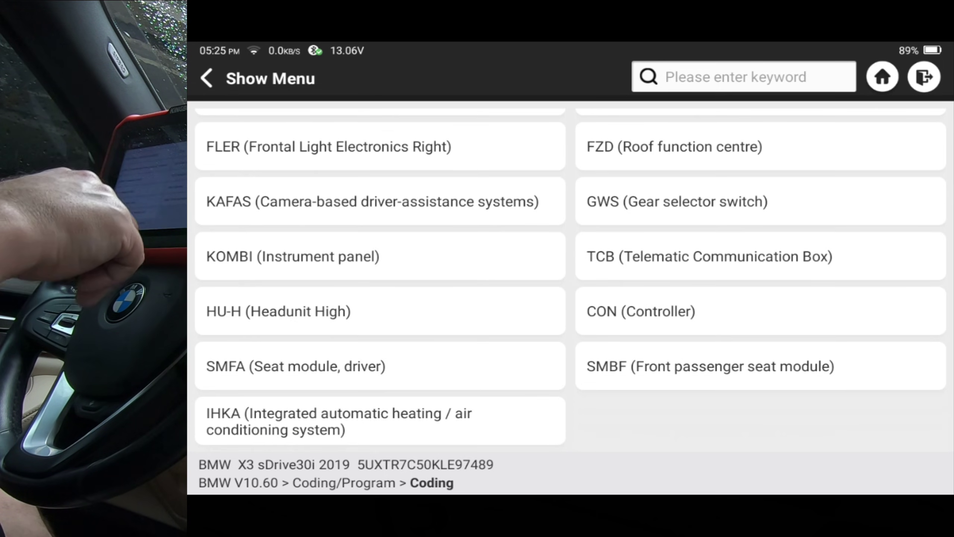
scroll(571, 278, up, 10)
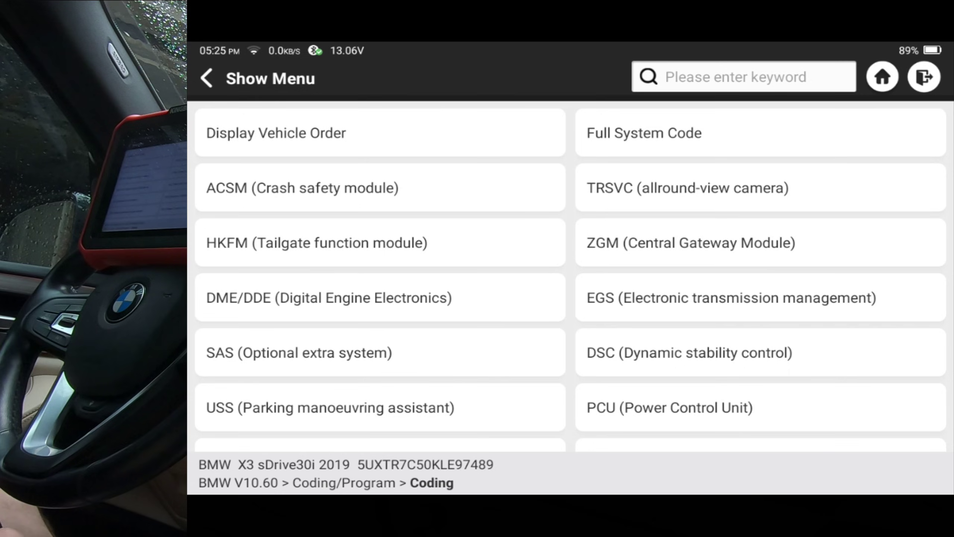
key(Escape)
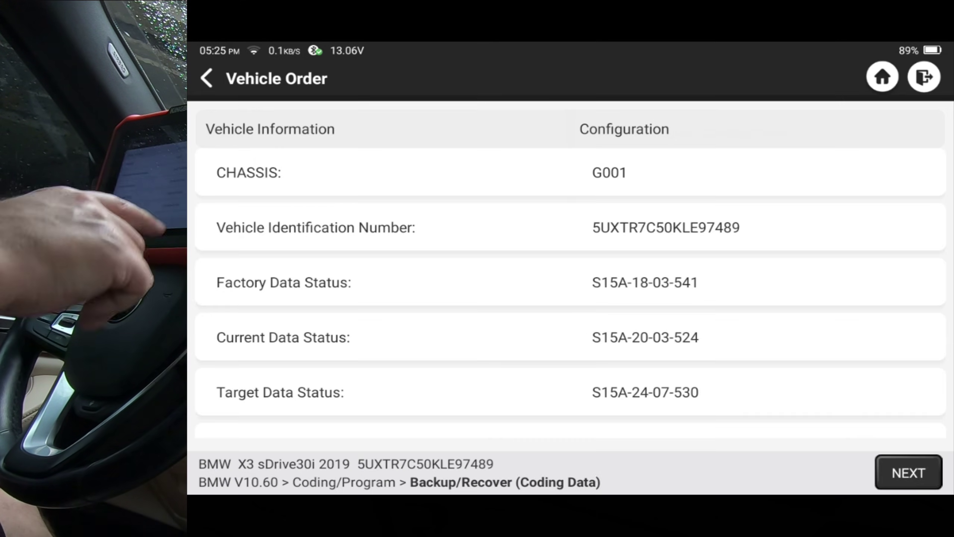
- Confirm the vehicle order, scroll through the Backup/Recover module list, then back out
click(908, 472)
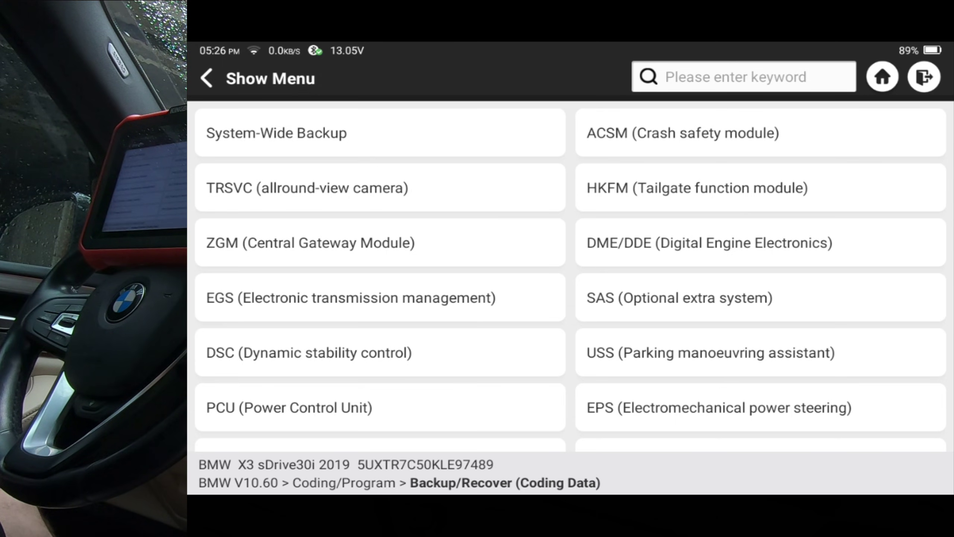
scroll(570, 278, down, 7)
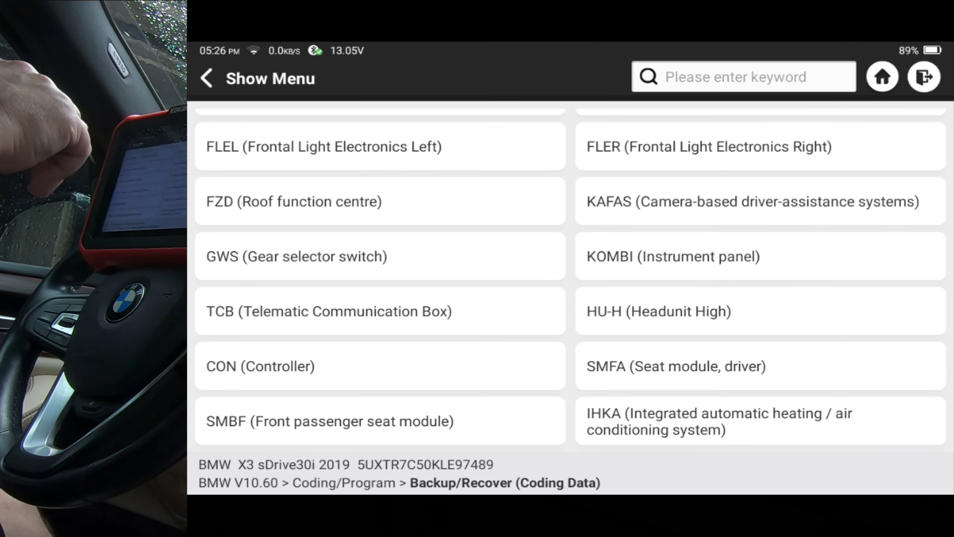
scroll(570, 278, up, 7)
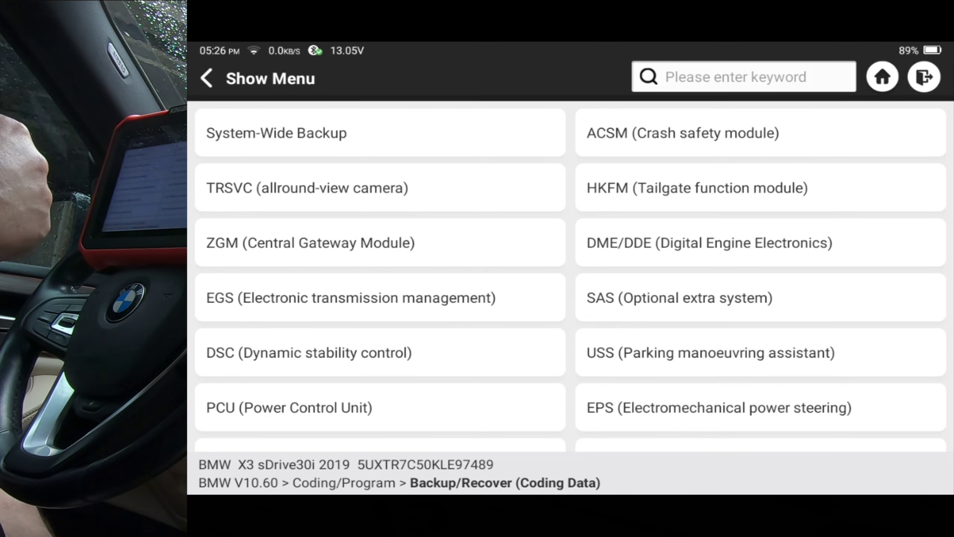
key(Escape)
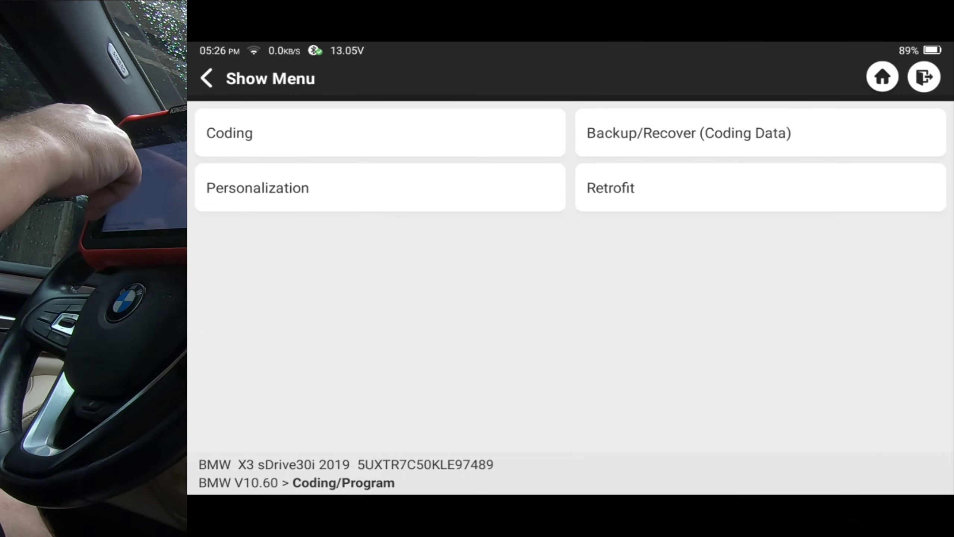
- Back out from Coding/Program to the BMW Information menu
key(Escape)
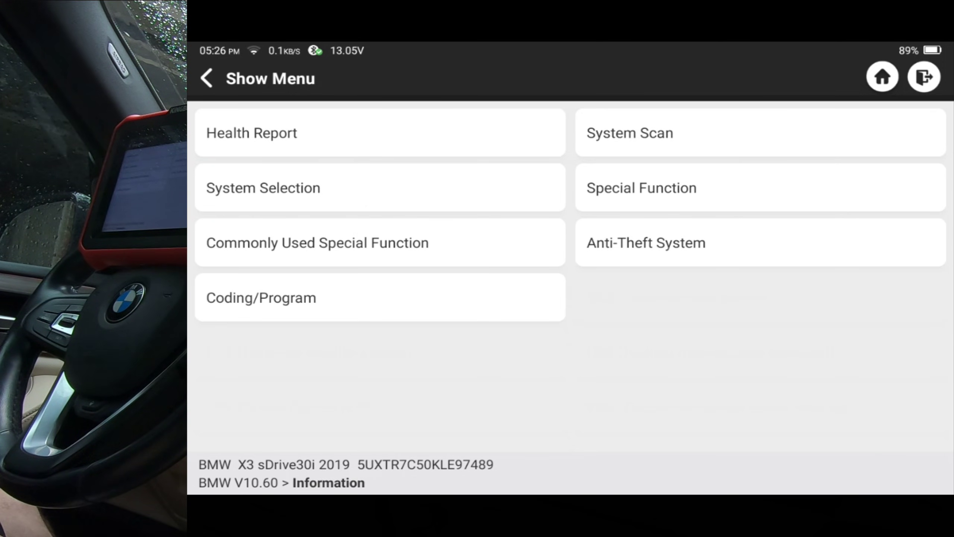